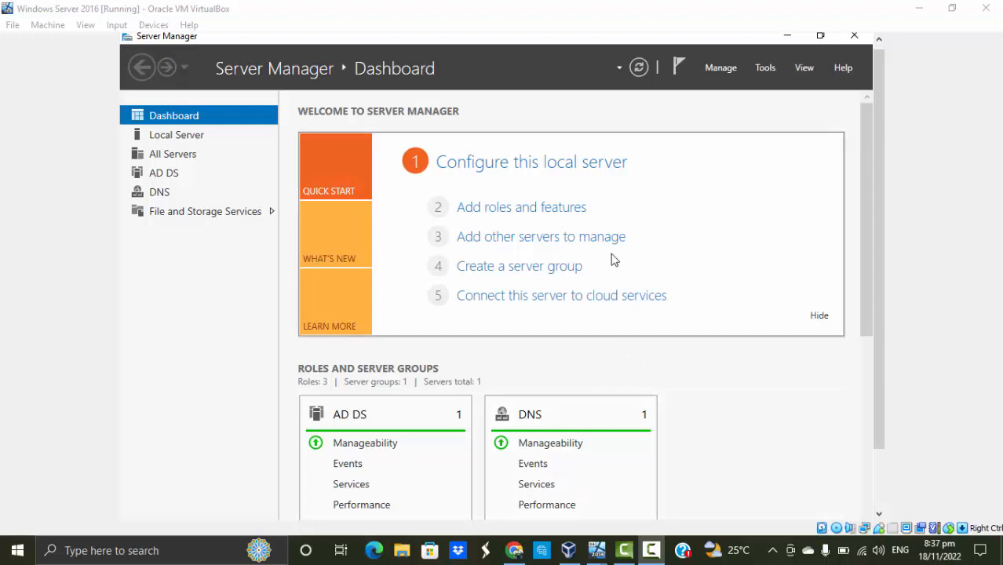
Start adding roles and features with SERVER2016.zionb.com as destination server, and advance to the server role selection
left_click(729, 69)
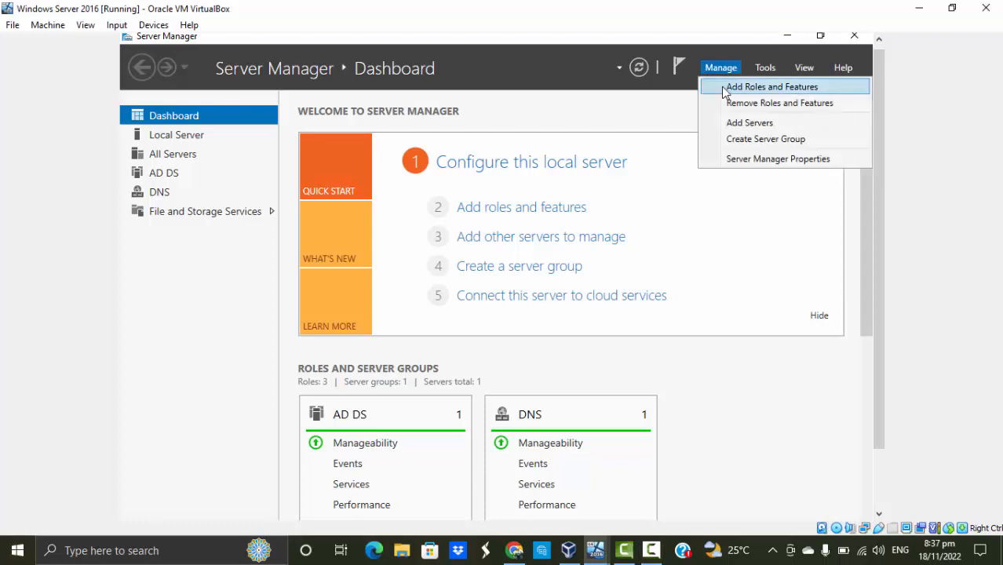
left_click(771, 87)
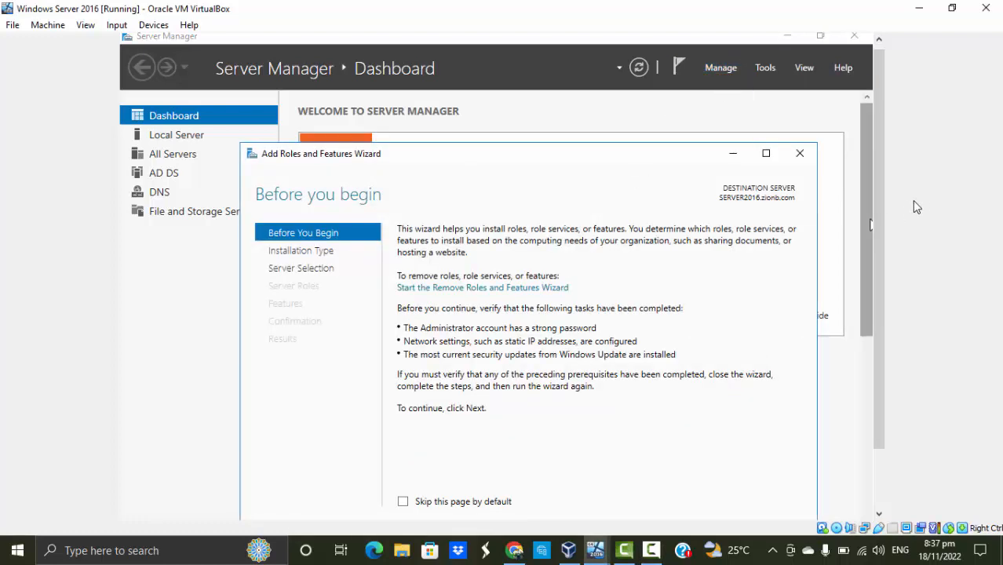
left_click_drag(869, 236, 873, 265)
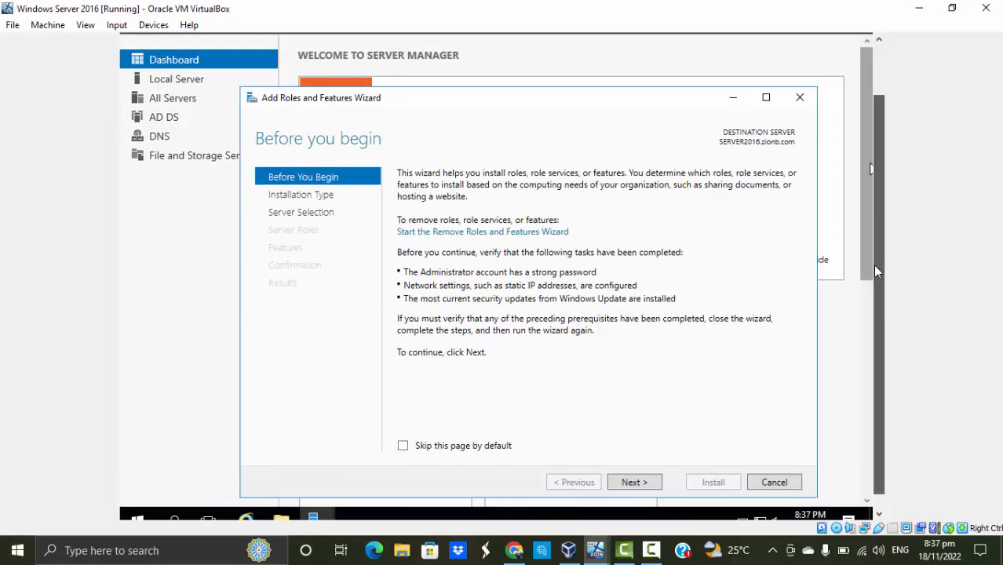
left_click(656, 485)
left_click(650, 486)
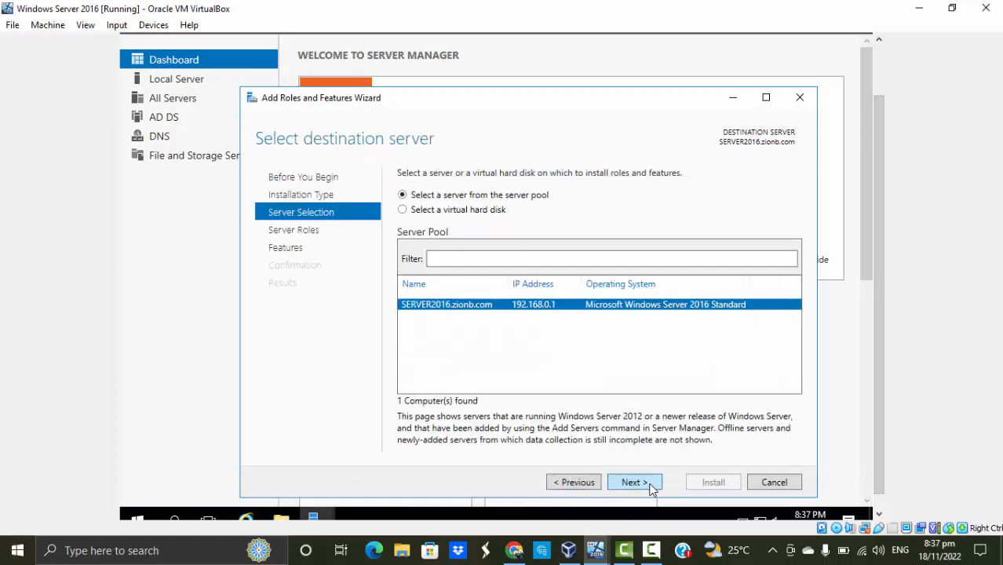
left_click(650, 486)
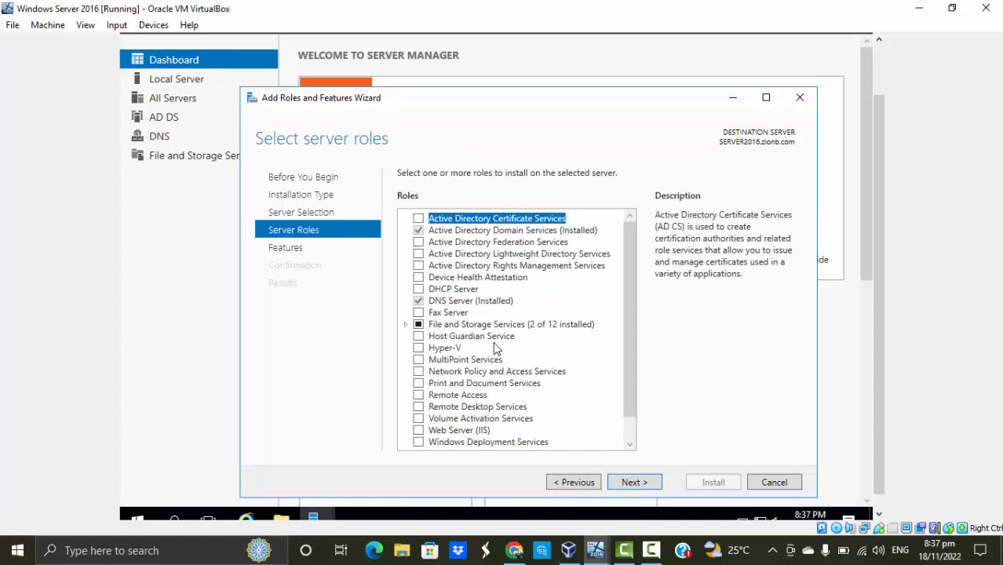
Select the DHCP Server role with its required management tools, keep the default features, and advance to the installation confirmation
left_click(436, 289)
left_click(418, 289)
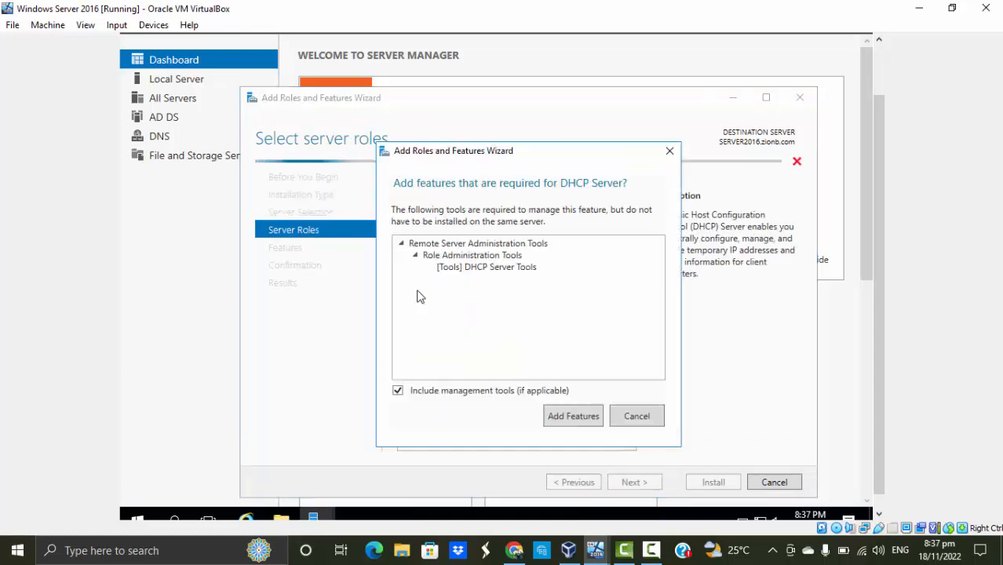
left_click(574, 417)
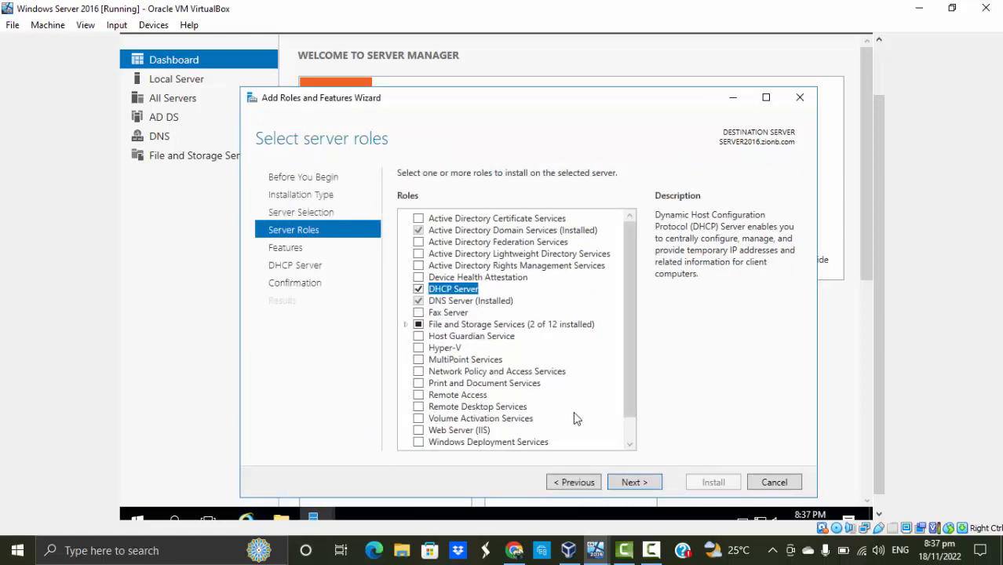
left_click(625, 483)
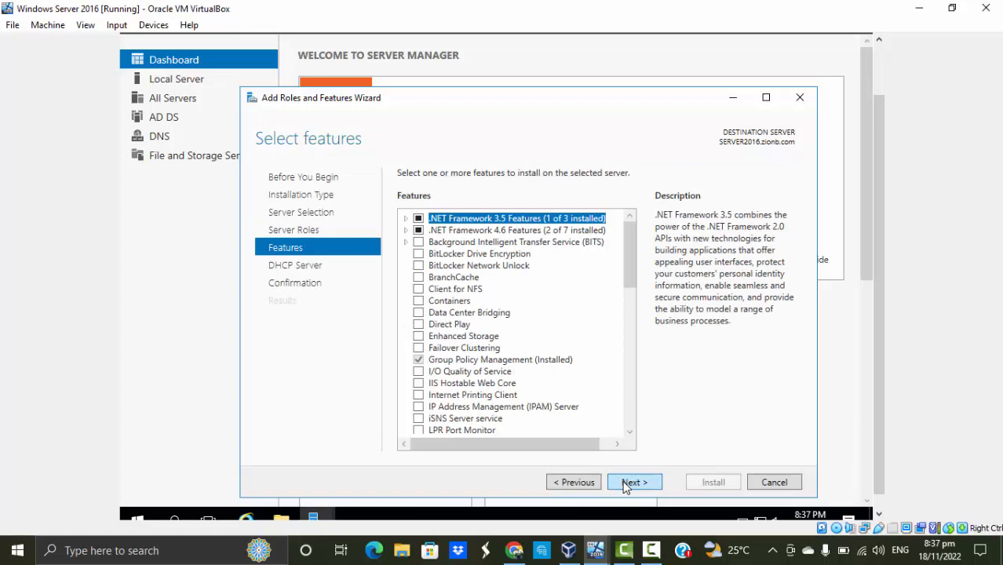
left_click(625, 484)
left_click(625, 484)
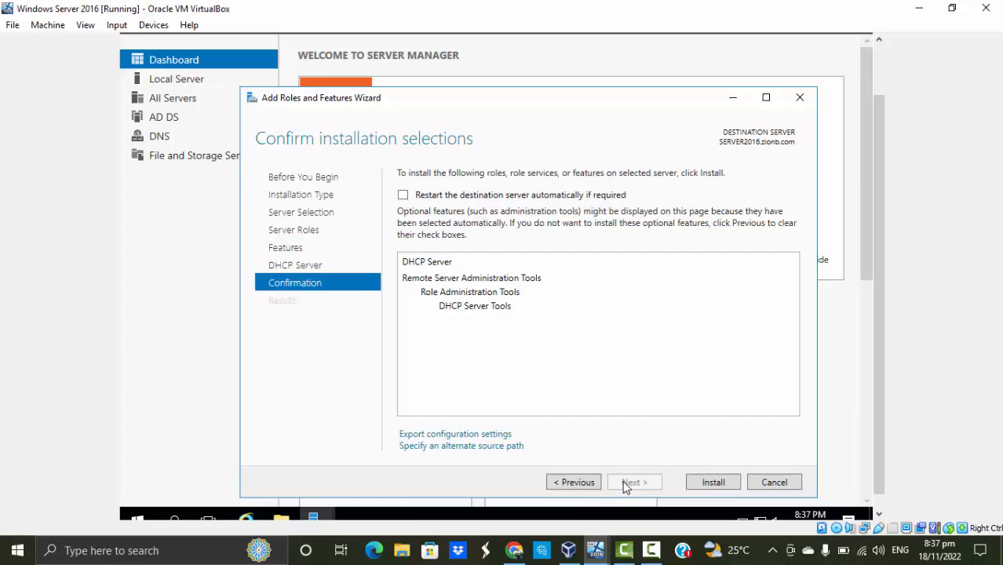
Allow the destination server to restart automatically if required and install the DHCP Server role
left_click(402, 195)
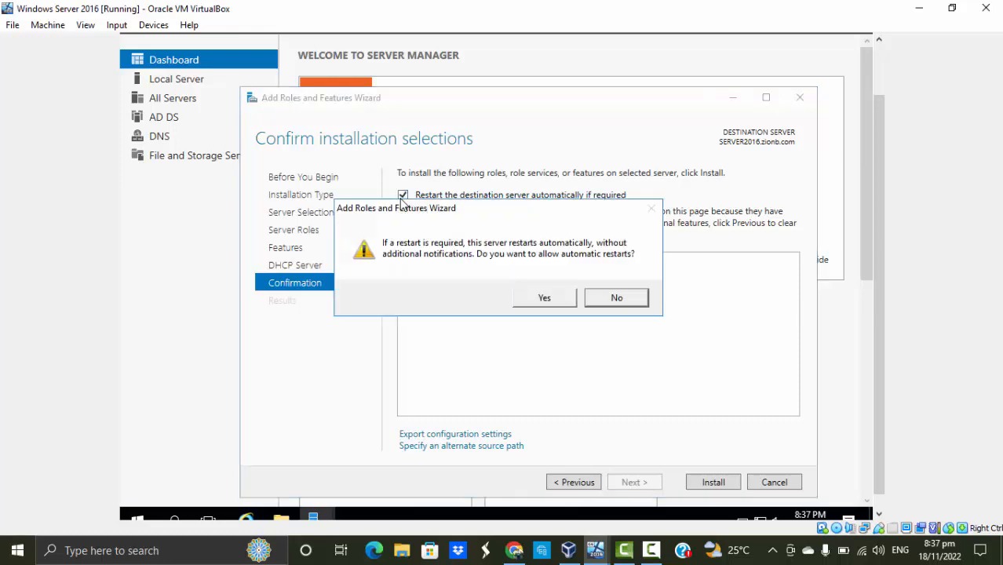
left_click(533, 297)
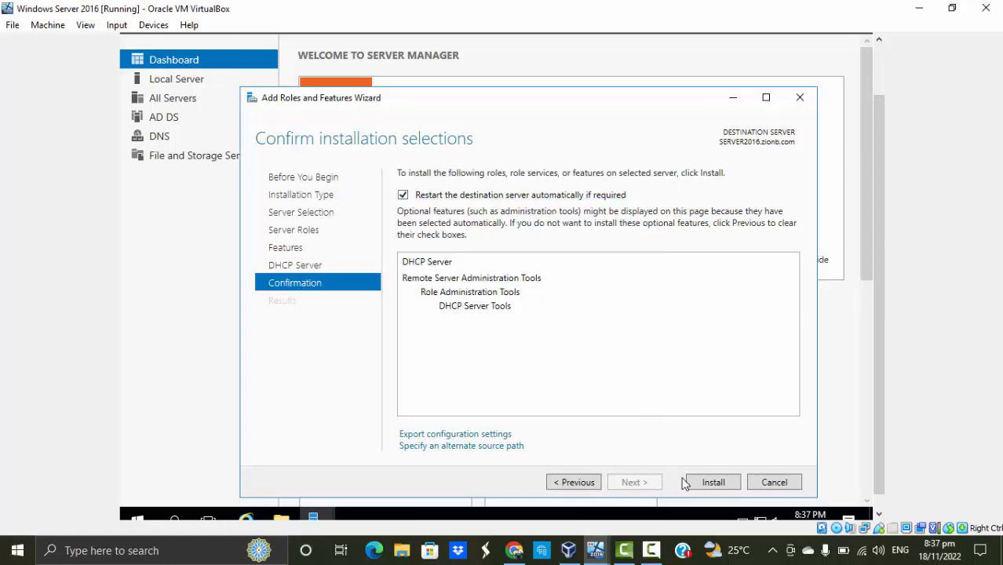
left_click(711, 483)
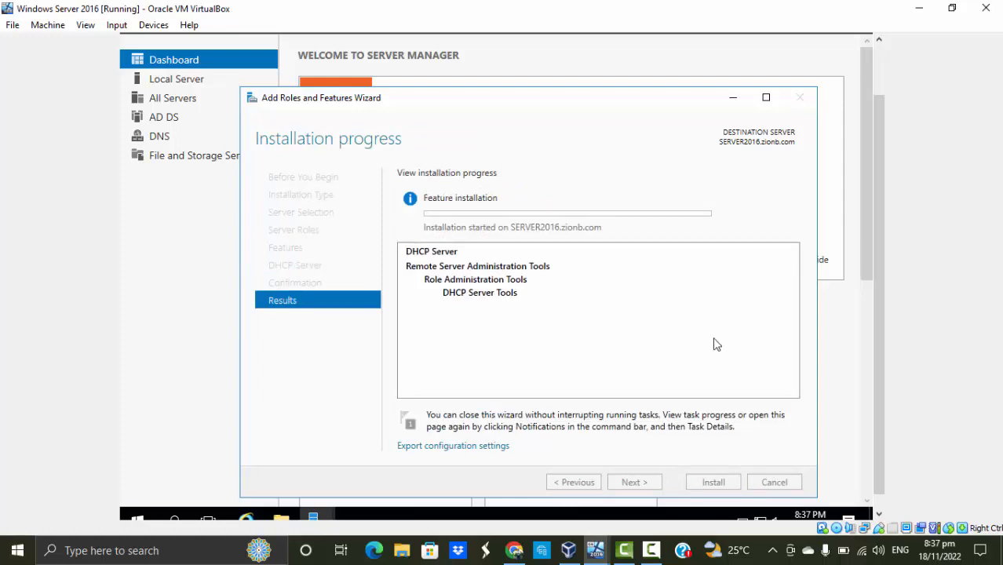
left_click(650, 559)
left_click(928, 481)
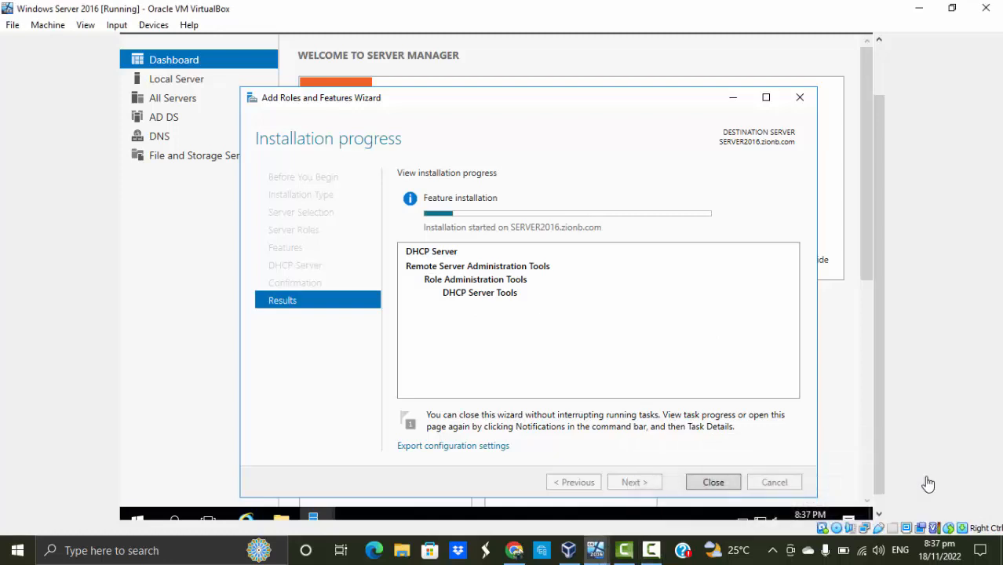
left_click(650, 550)
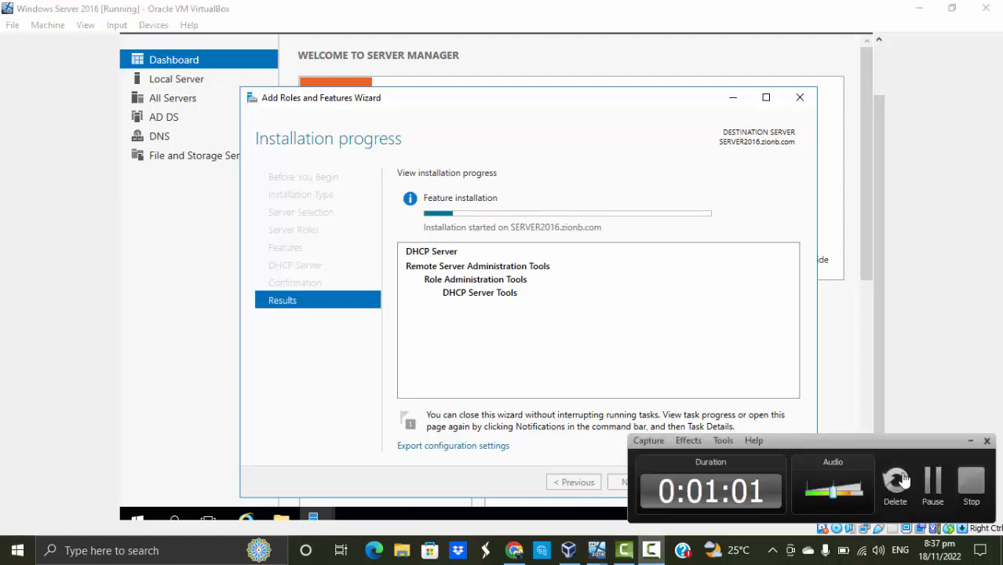
left_click(931, 482)
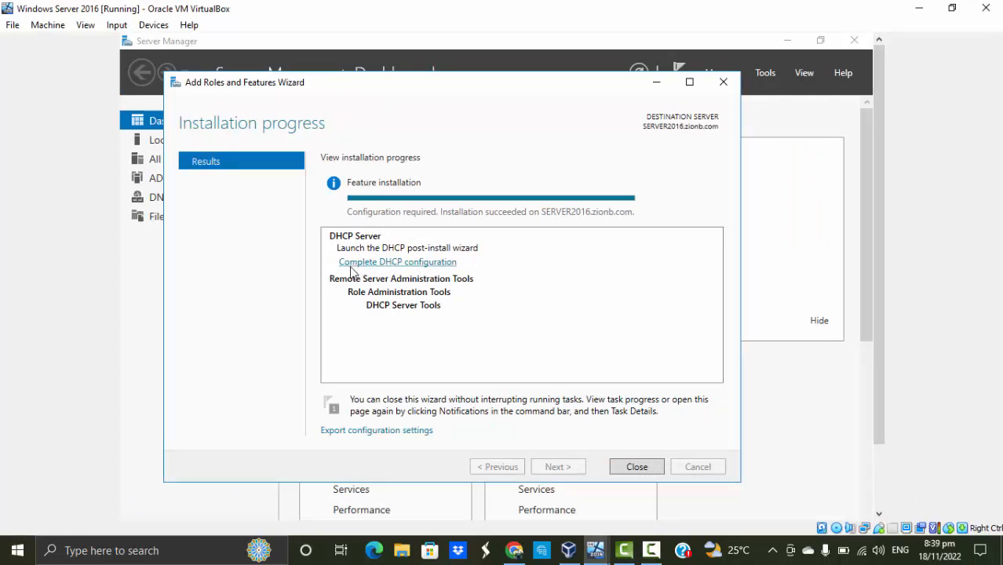
Complete the DHCP post-install configuration, authorizing the server in AD DS with the preselected administrator credentials
left_click(399, 265)
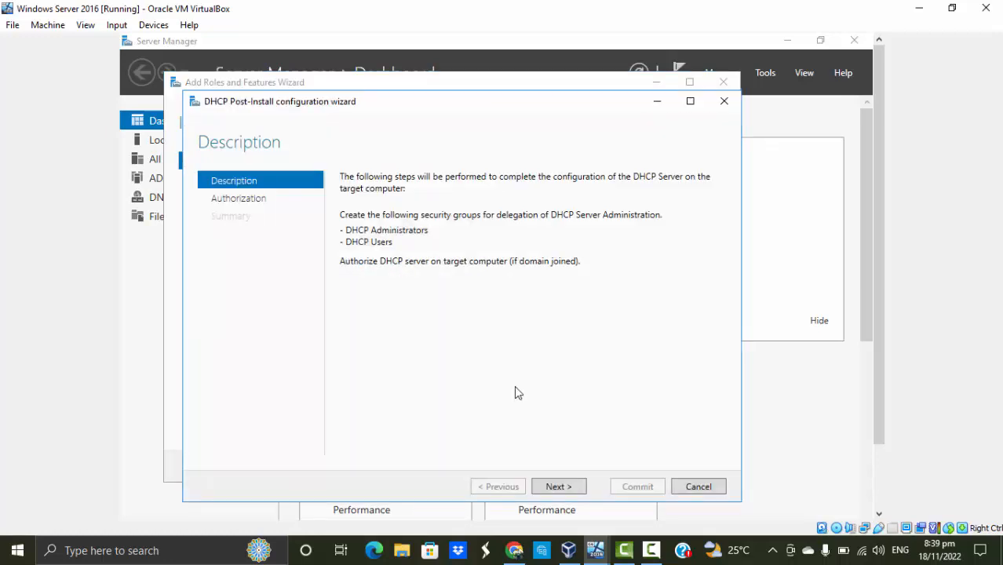
left_click(558, 486)
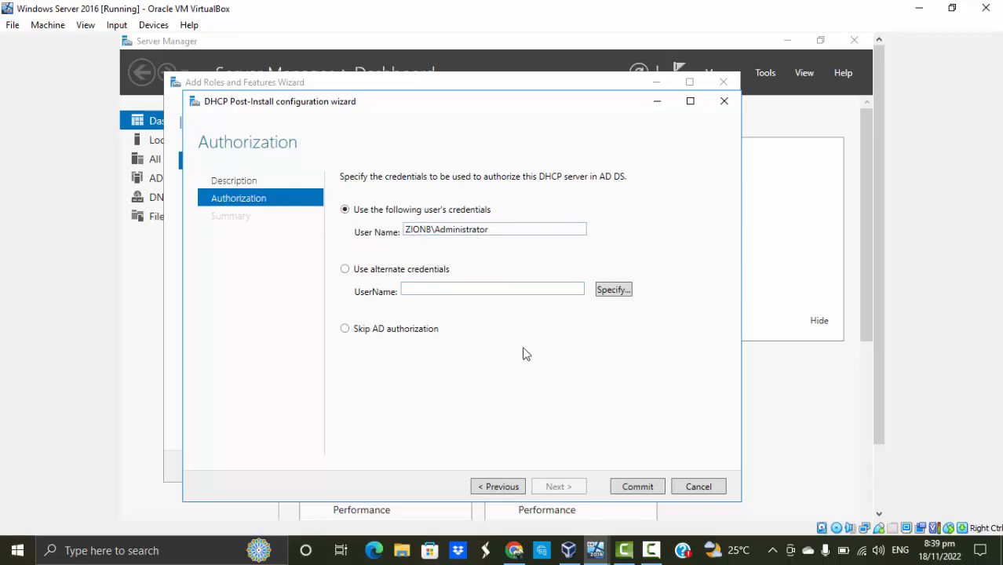
left_click(648, 489)
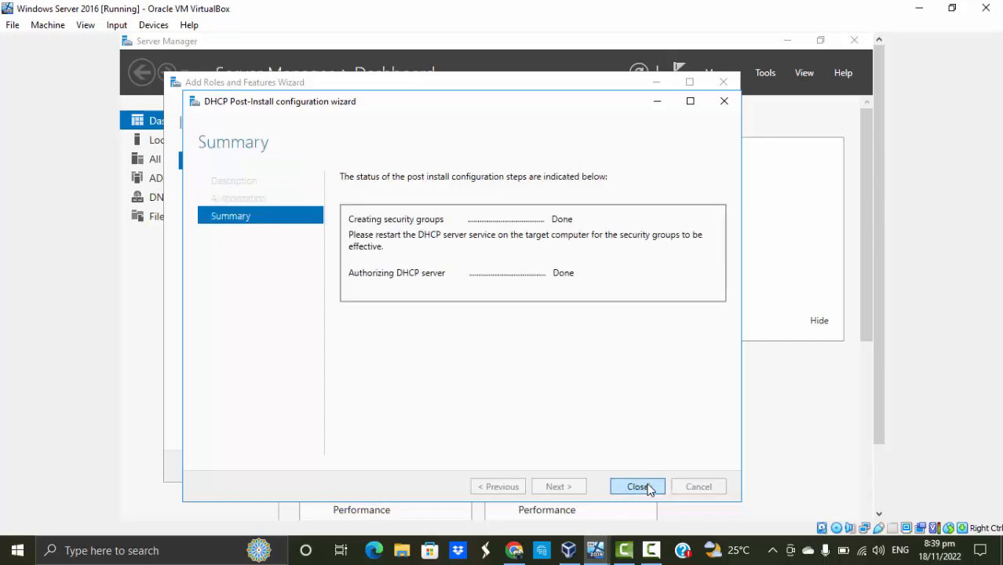
left_click(659, 546)
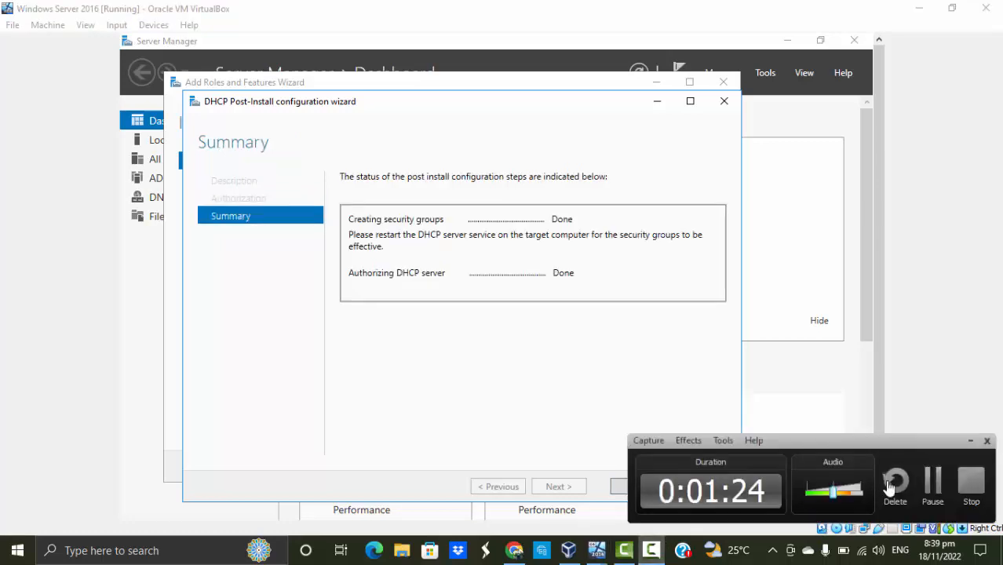
left_click(934, 477)
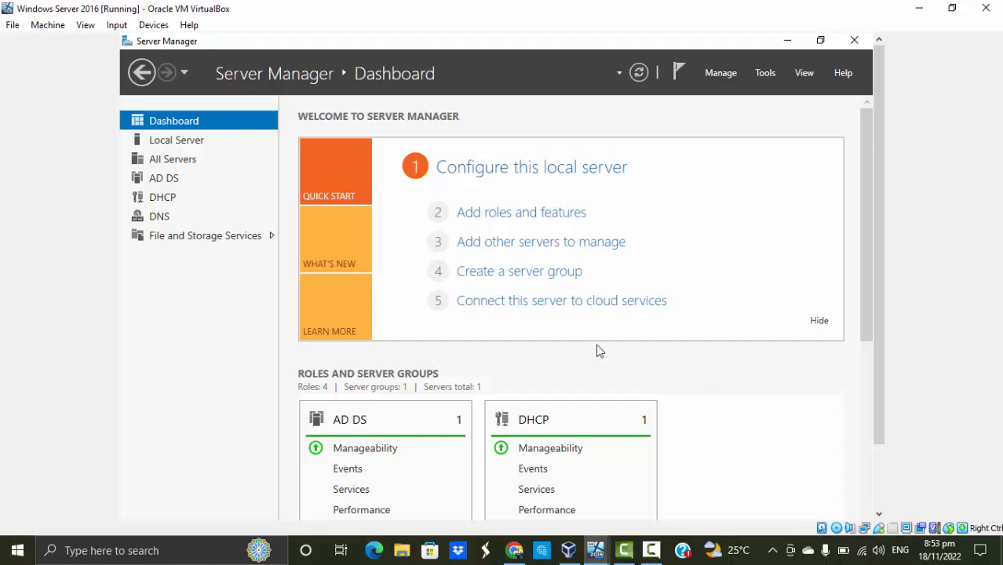
Open DHCP Manager for SERVER2016 from the DHCP server list and maximize its window
left_click(192, 202)
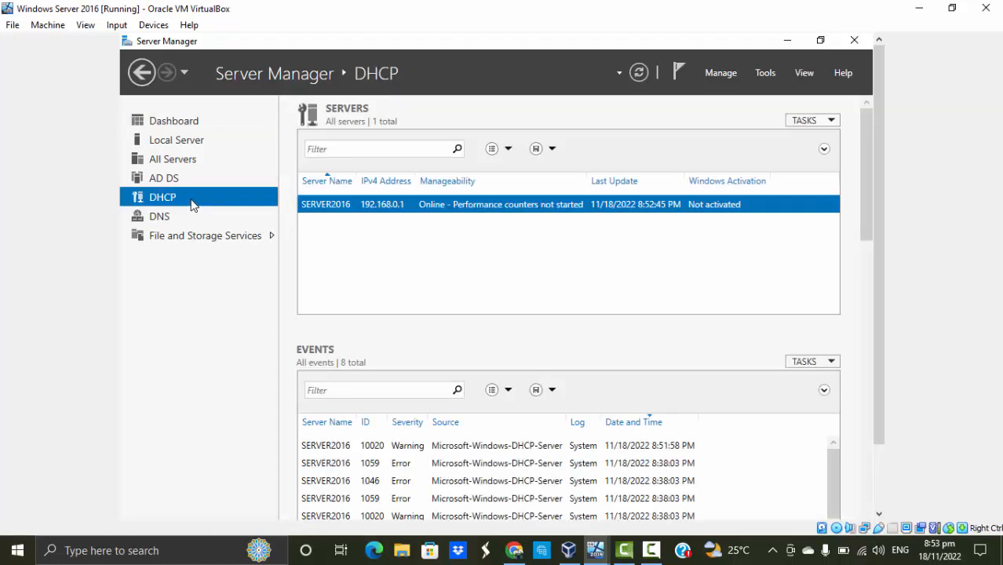
right_click(351, 210)
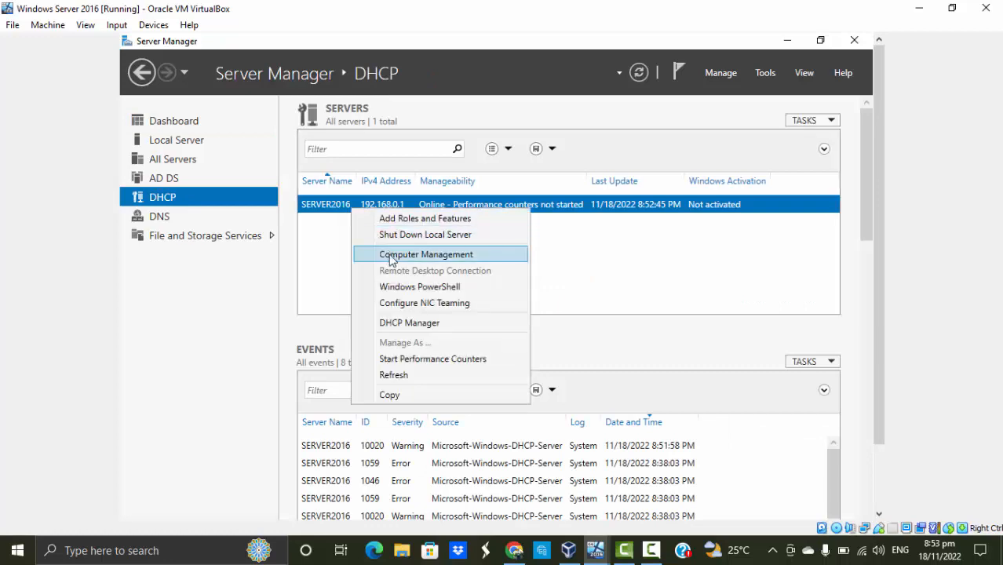
left_click(433, 326)
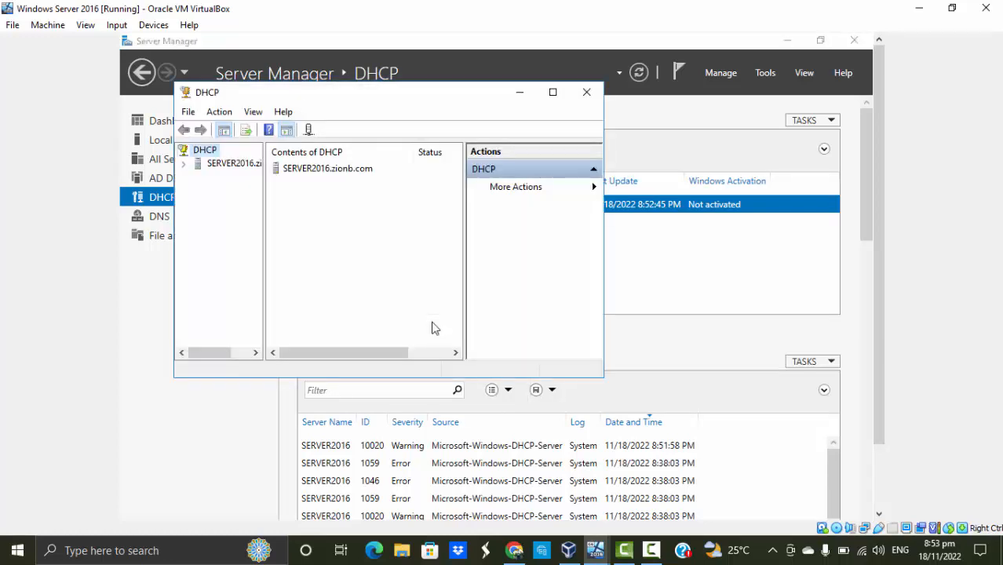
left_click(551, 93)
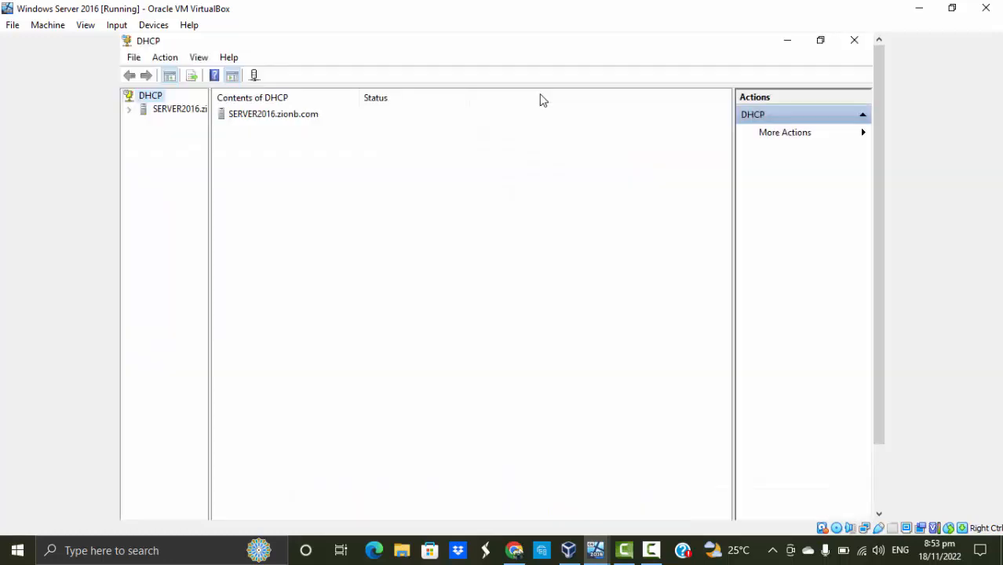
Start a new scope under the IPv4 node of SERVER2016.zionb.com and proceed to the scope name page
double_click(179, 111)
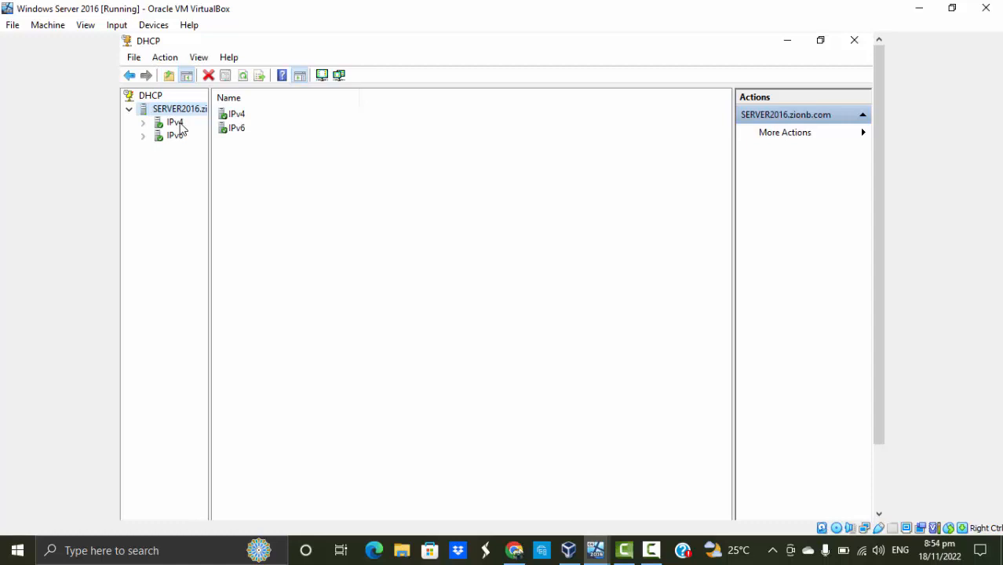
double_click(175, 123)
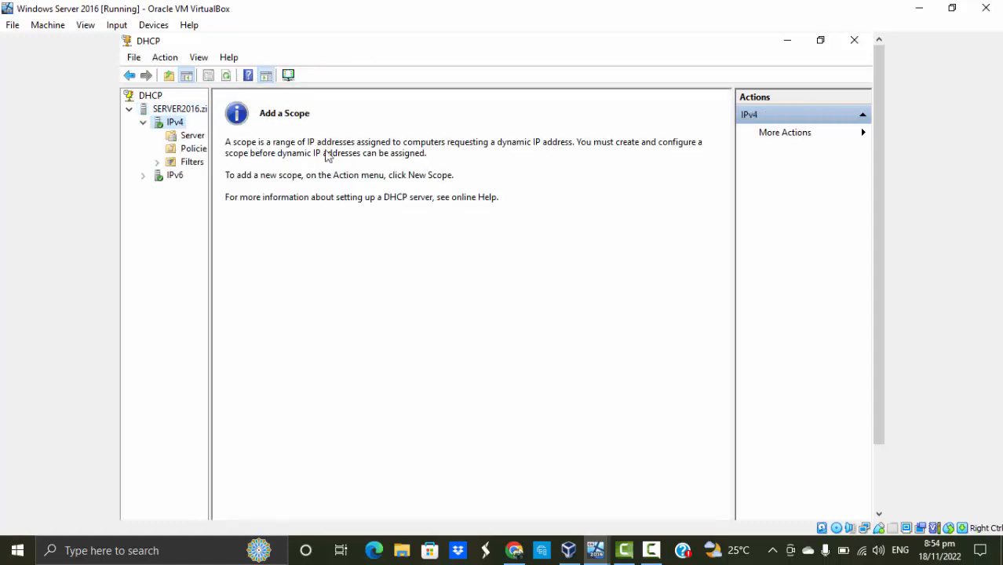
right_click(180, 126)
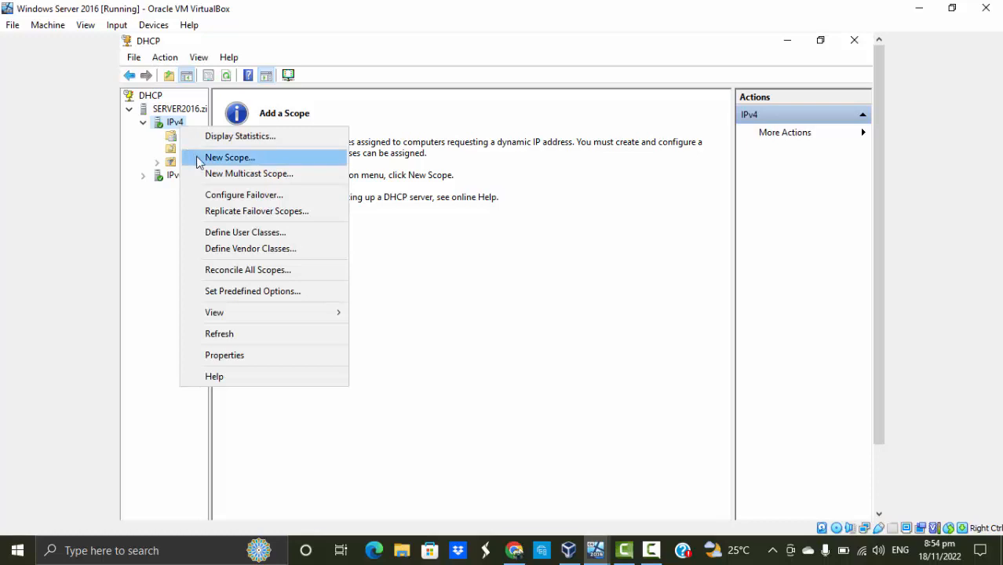
left_click(199, 160)
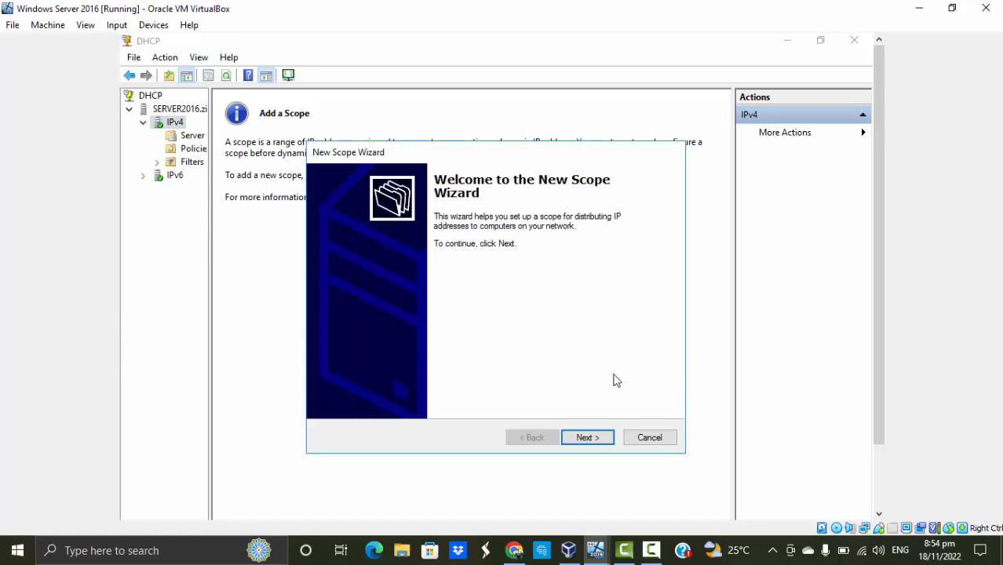
left_click(590, 437)
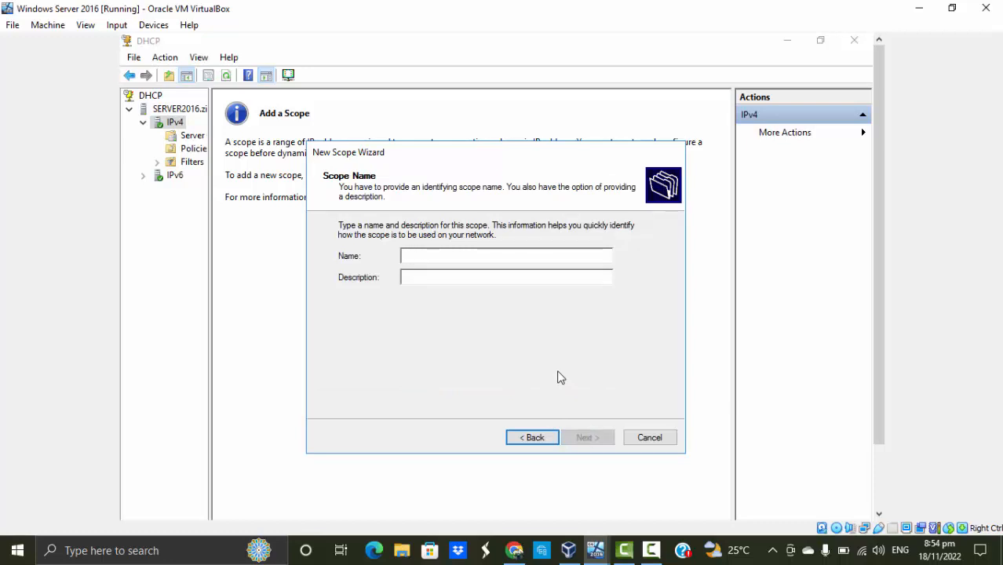
Name the new scope ZionScope with the description "Test scope" and proceed to the IP address range
type("ZionSc")
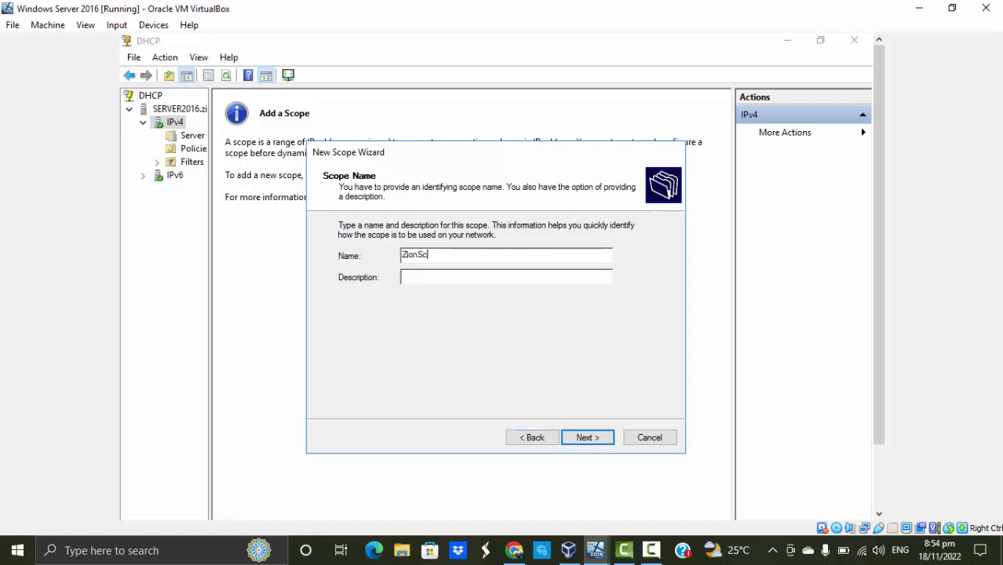
type("ope")
left_click(513, 280)
type("Testsco")
key("BackSpace")
key("BackSpace")
key("BackSpace")
type("scope")
left_click(588, 439)
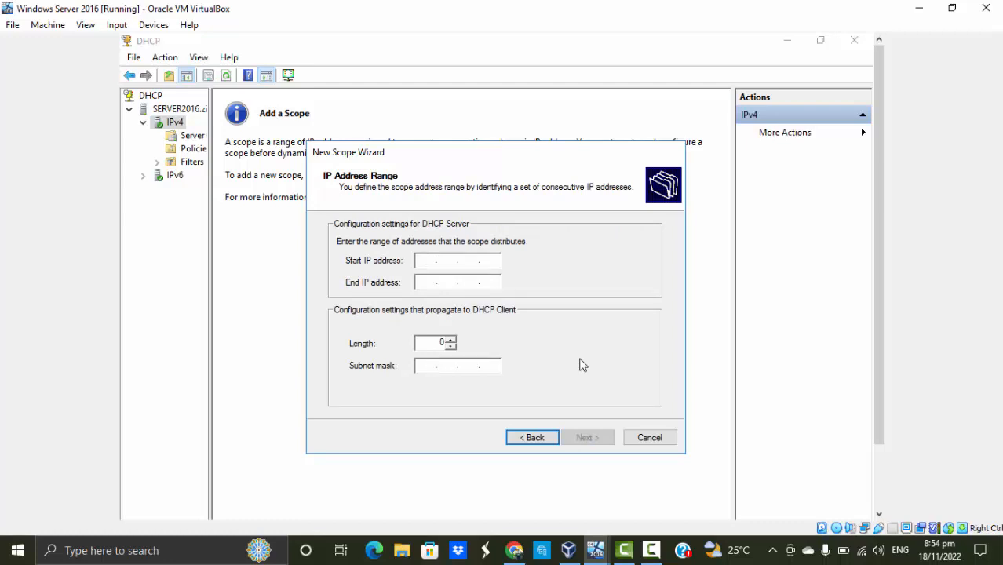
Set the scope's start IP address to 192.168.0.1
type("192 . 216")
key("BackSpace")
key("BackSpace")
key("BackSpace")
type("16801")
Set the scope's end IP address to 192.168.0.100
left_click(424, 288)
type("1")
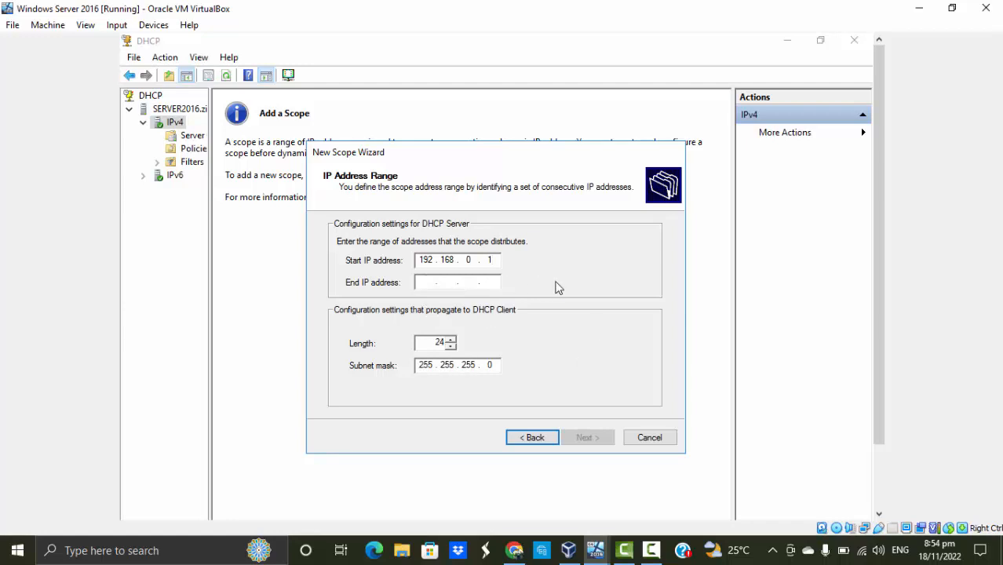
type("92 . 168 . ")
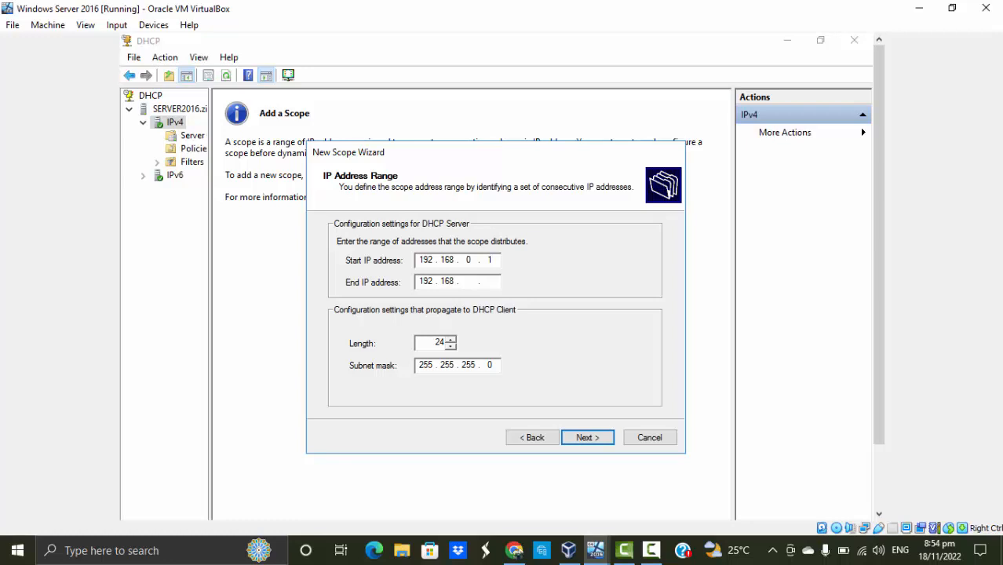
type("0 . 100")
Exclude the range 192.168.0.90 to 192.168.0.100 from distribution and proceed to the lease duration
left_click(596, 436)
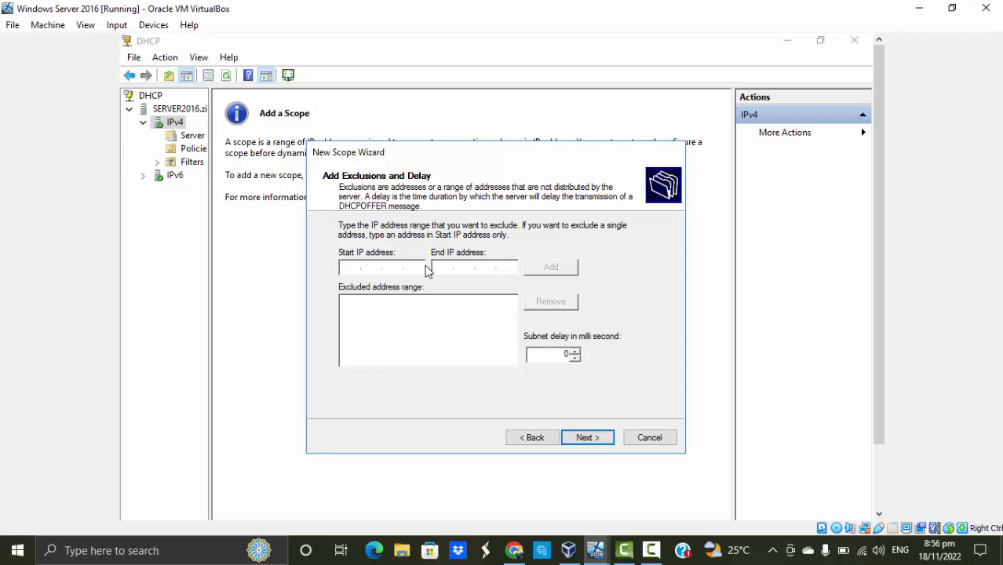
type("192.168.0.90")
left_click(437, 266)
type("192 . 168 . 0 . 100")
left_click(550, 267)
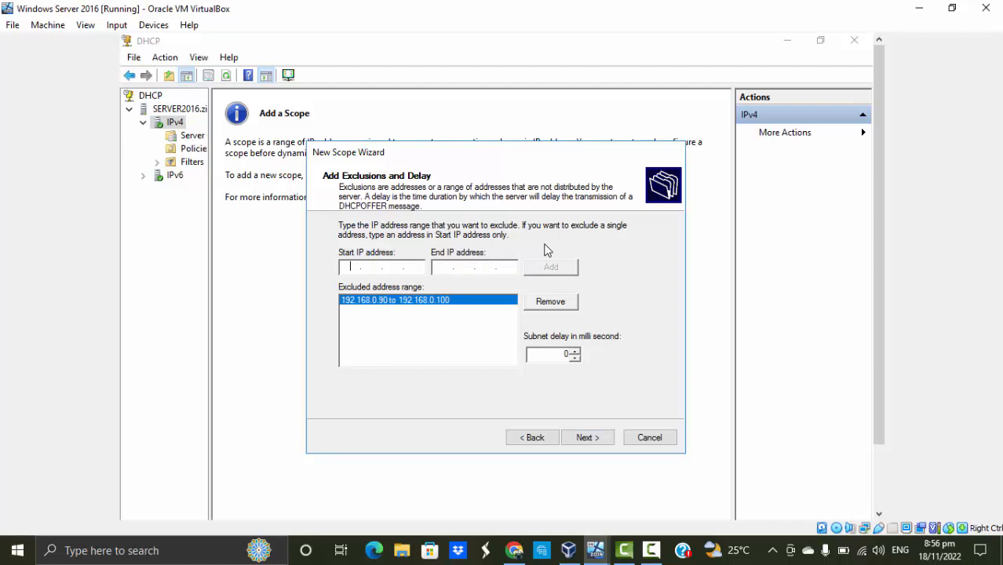
left_click(587, 437)
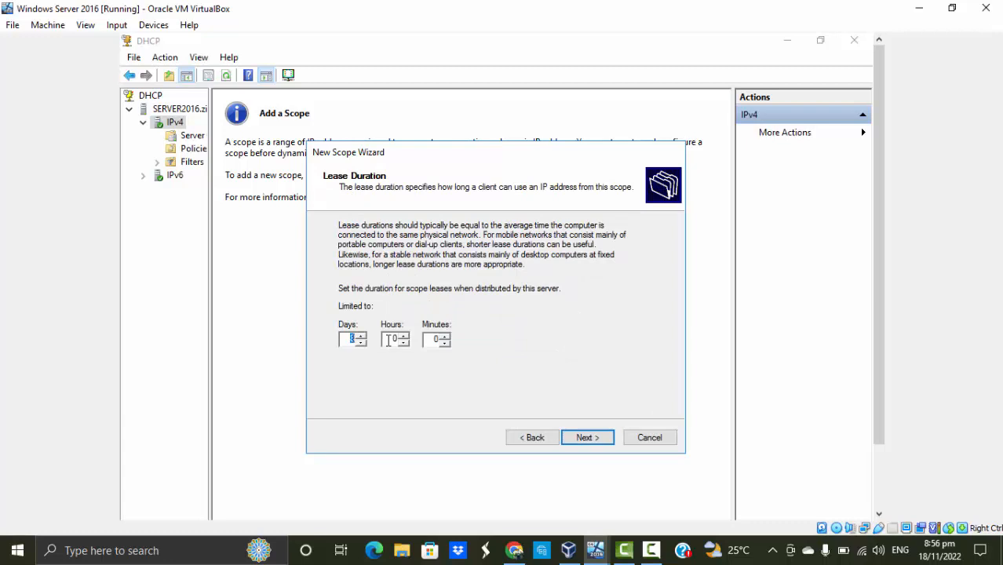
Clear the days in the lease duration, set the hours to 10 and proceed to the DHCP options
key("BackSpace")
left_click_drag(388, 340, 409, 338)
type("10")
left_click(590, 437)
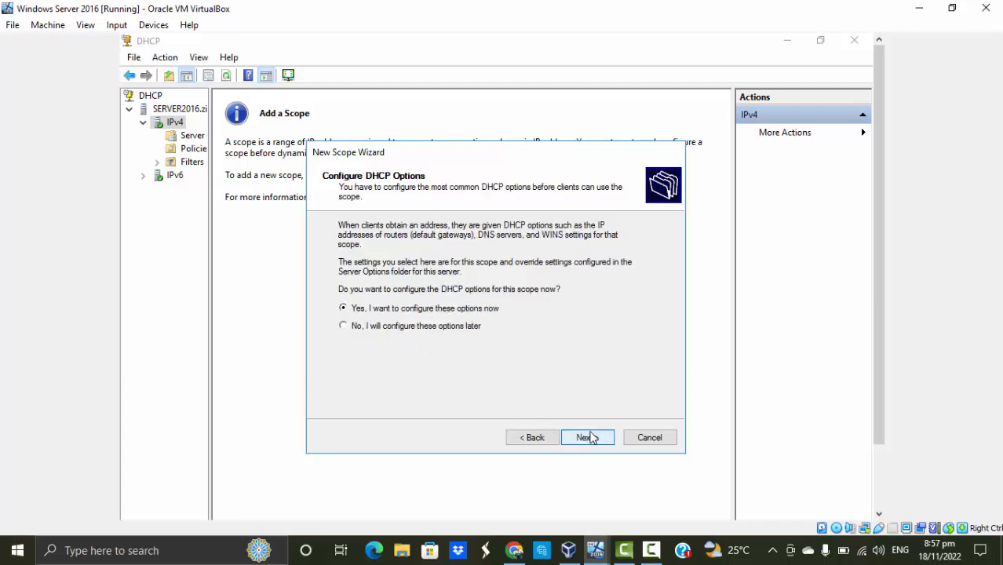
Choose to configure the DHCP options now, accept the gateway, DNS and WINS settings as given, and activate the scope to complete the wizard
left_click(590, 437)
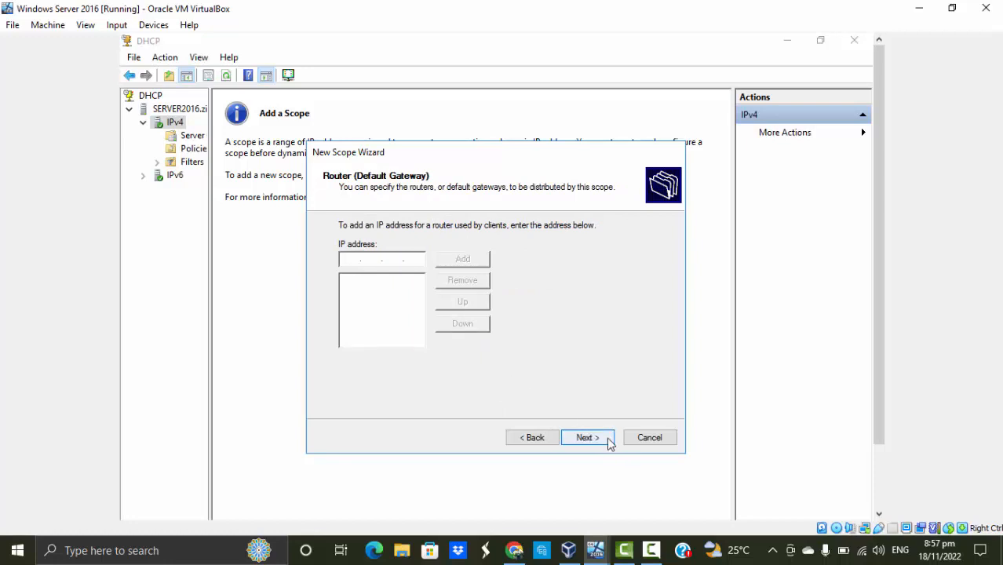
left_click(608, 439)
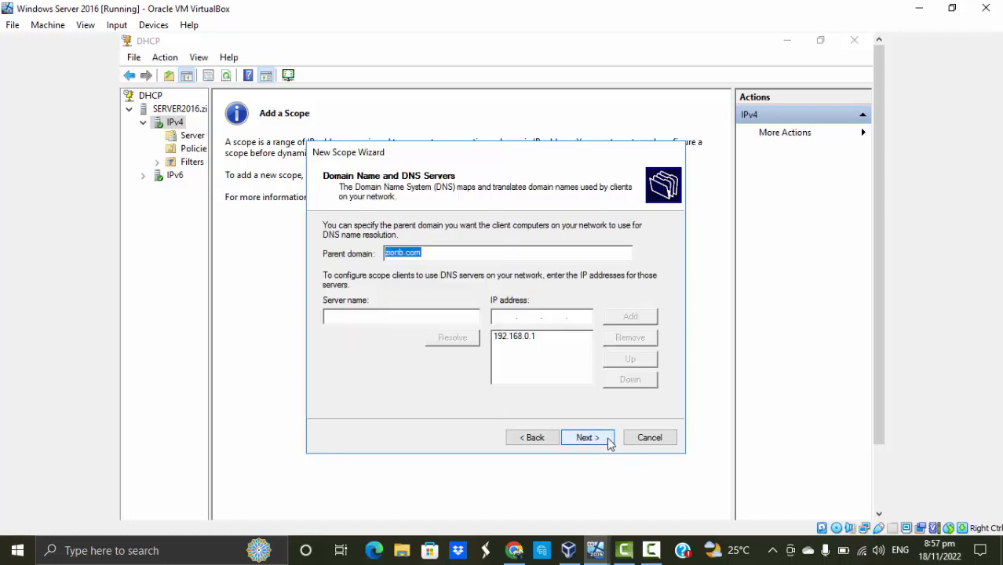
left_click(608, 442)
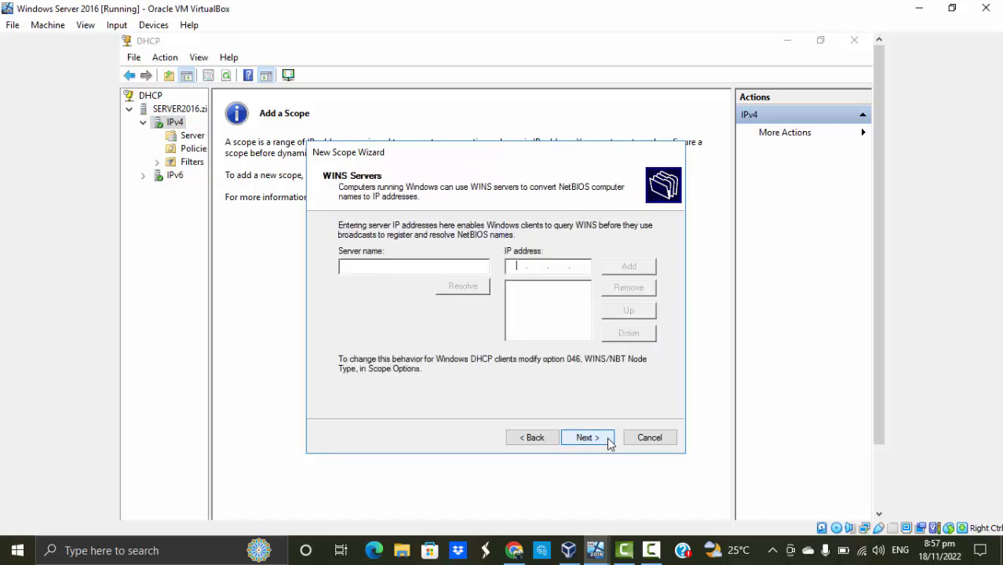
left_click(609, 441)
left_click(609, 440)
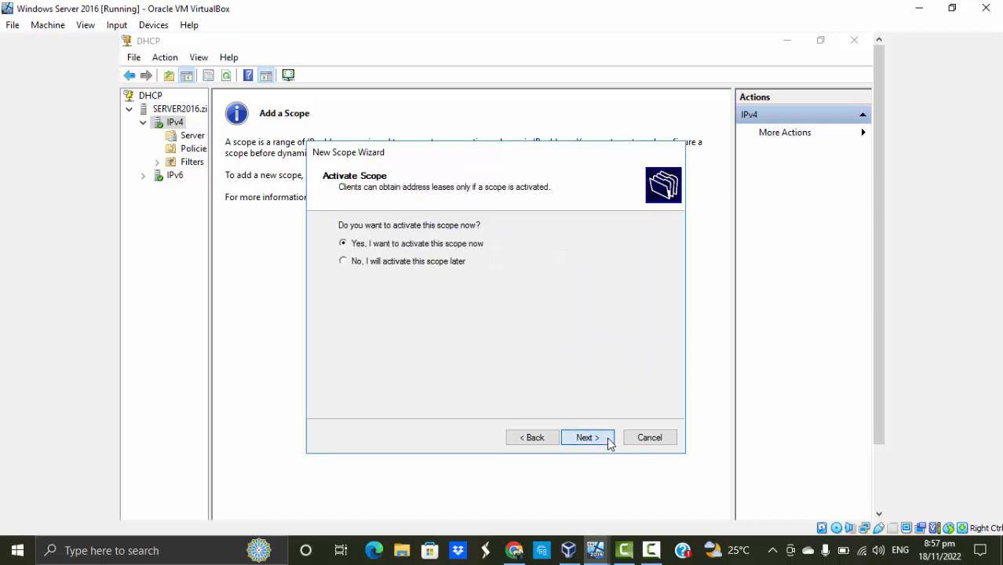
left_click(587, 438)
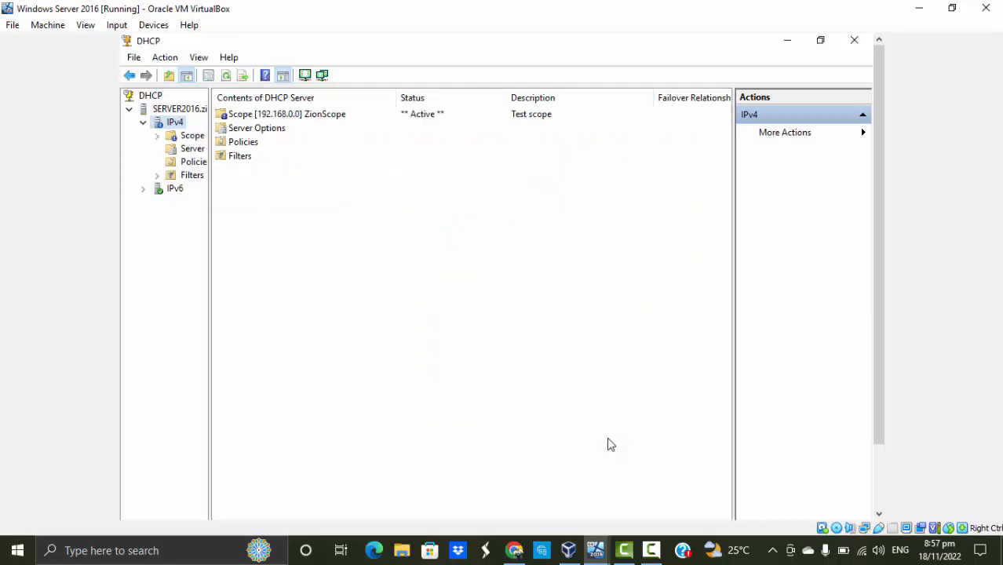
left_click(651, 550)
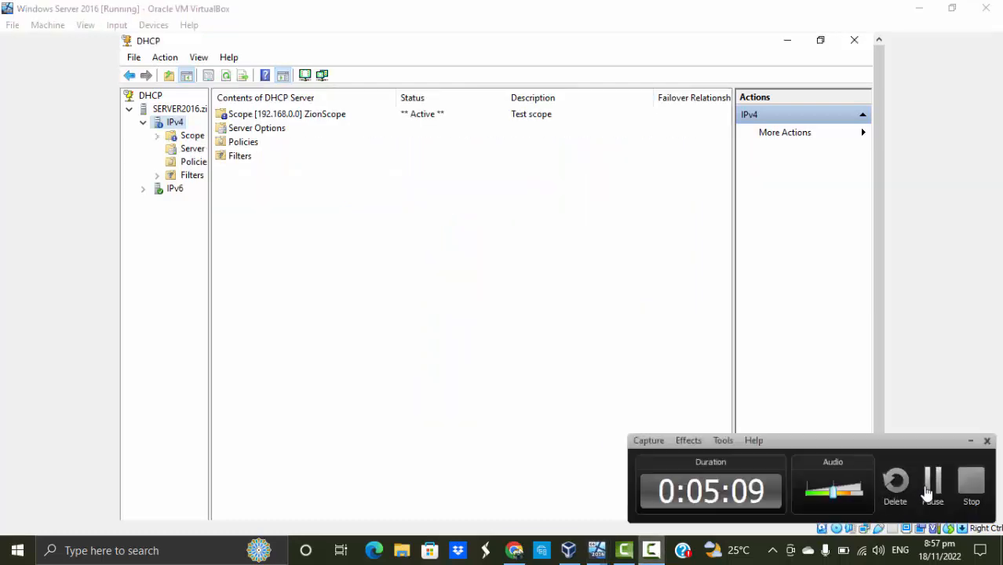
Expand ZionScope and open its Address Pool to check the distributed and excluded address ranges
left_click(157, 135)
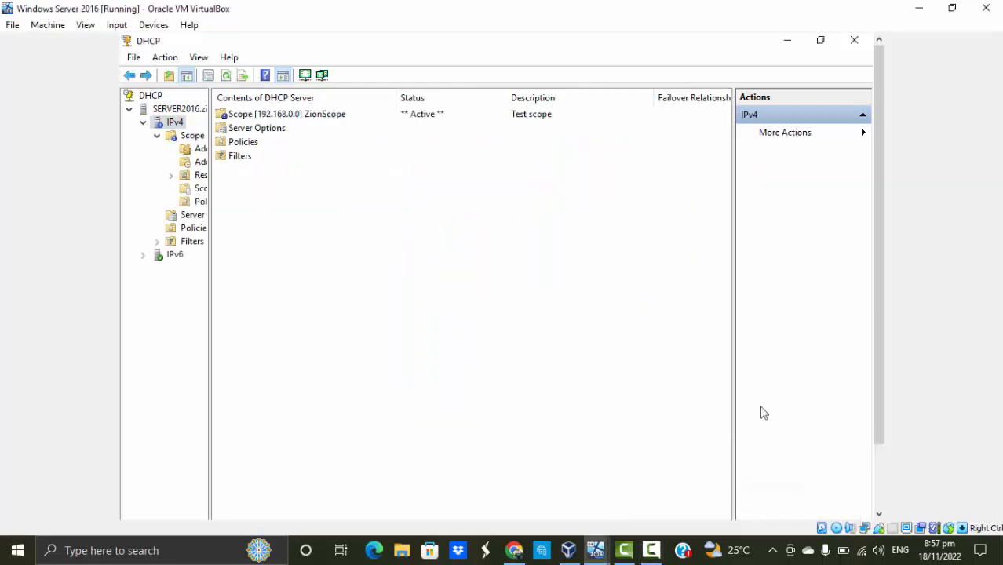
double_click(282, 115)
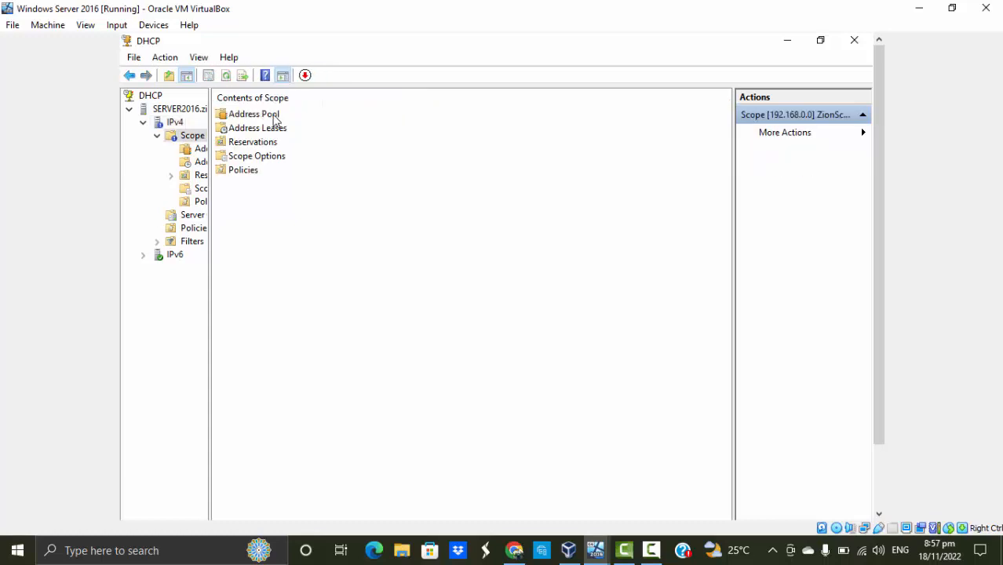
double_click(274, 116)
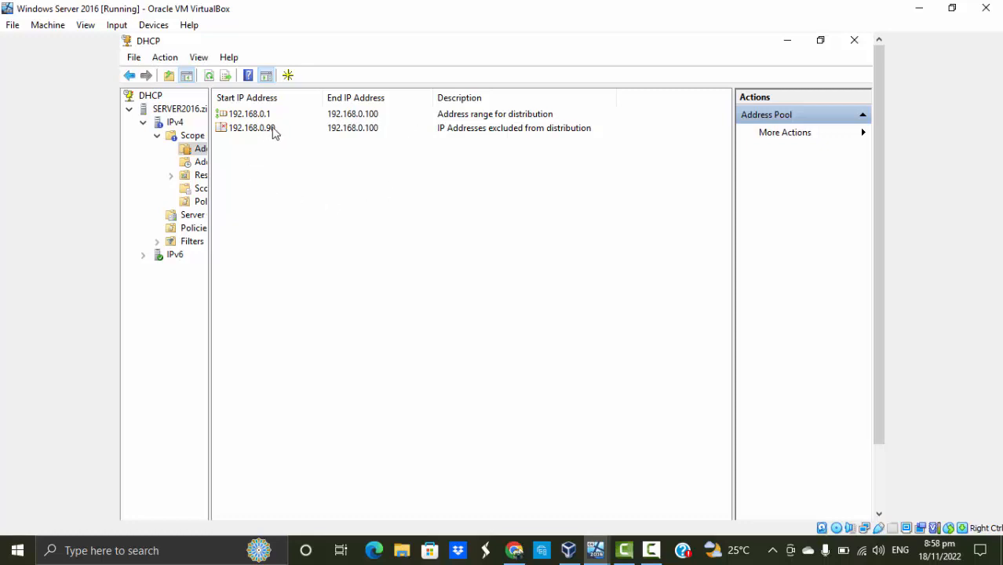
left_click(651, 550)
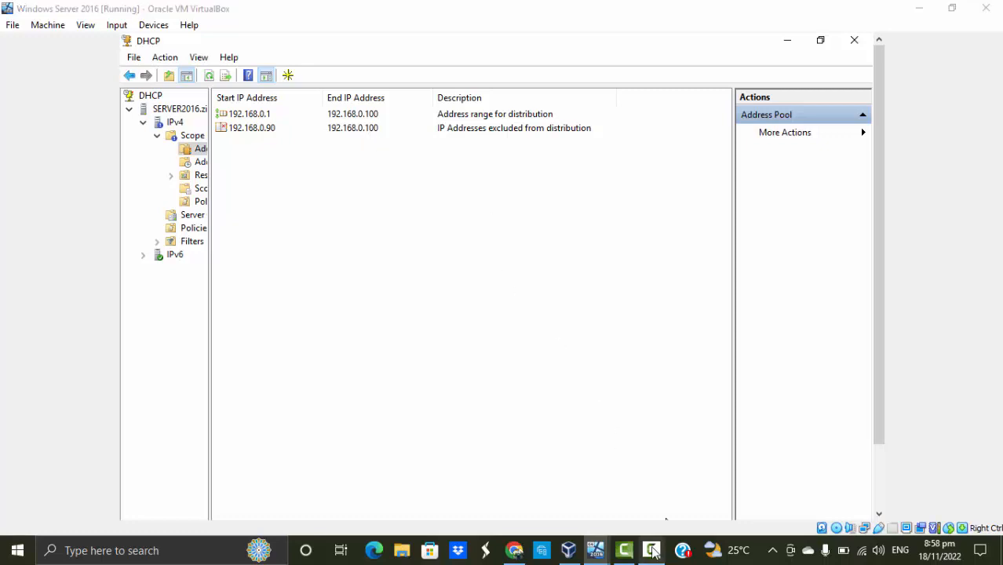
left_click(930, 489)
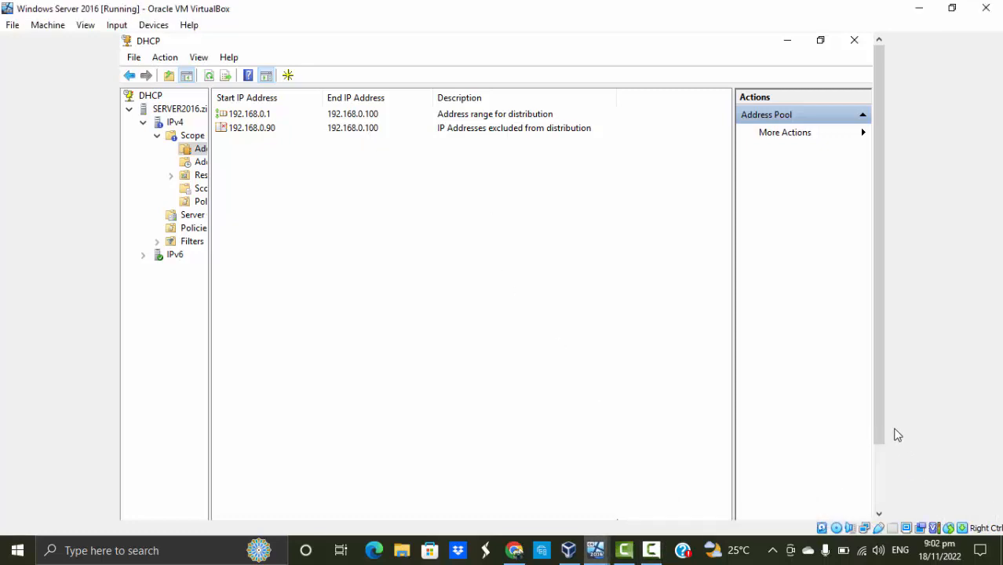